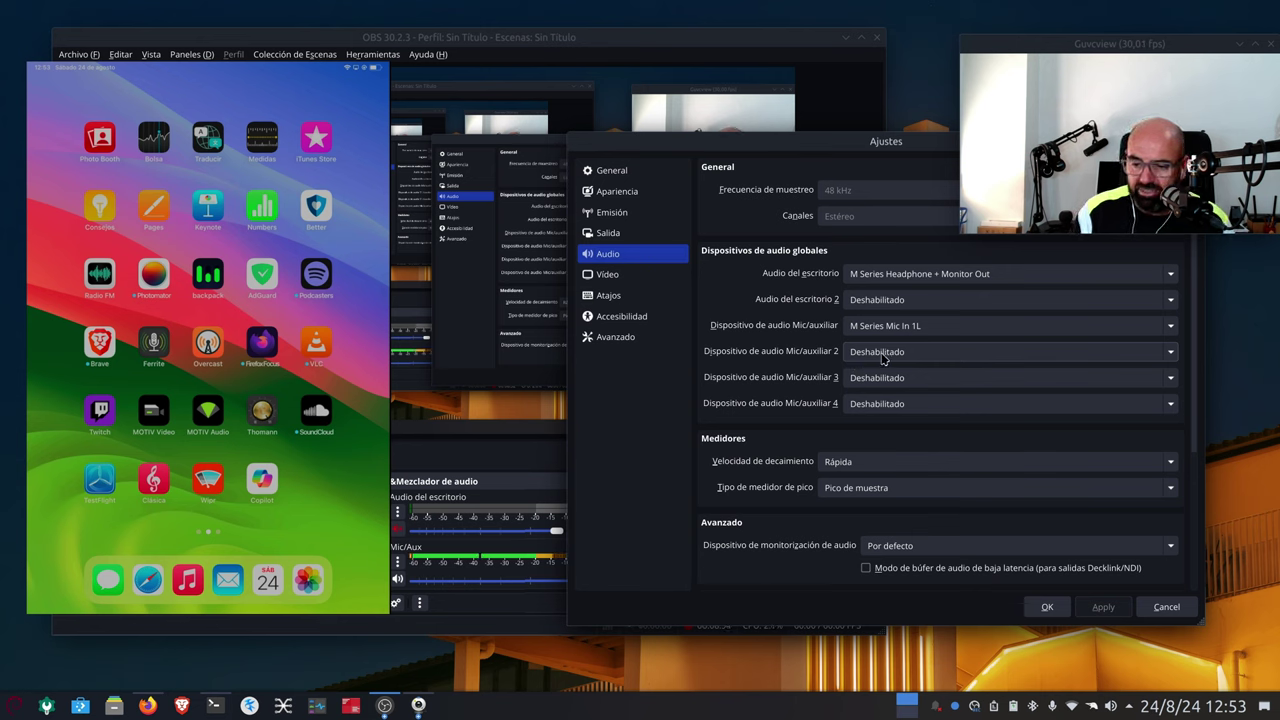
Set the global Mic/Auxiliary 2 audio device to 4K USB3.0 Capture Estéreo analógico, then check its channel in the audio mixer.
click(889, 357)
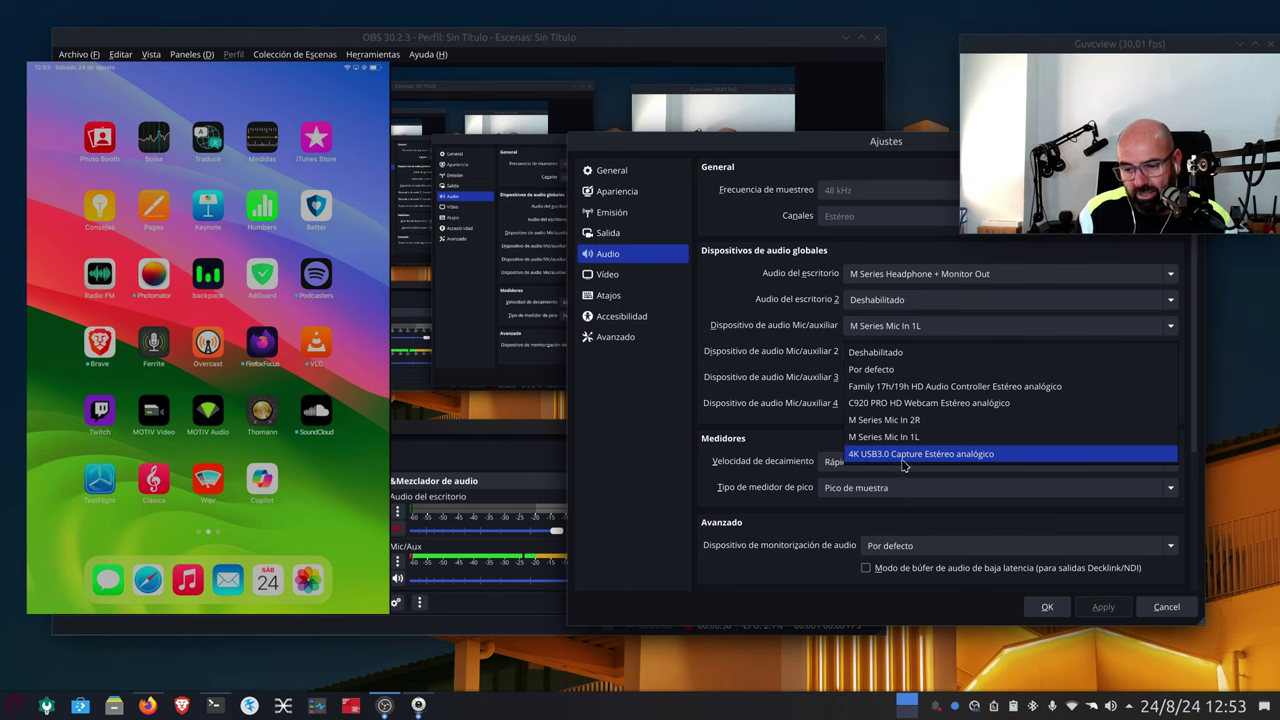
click(986, 455)
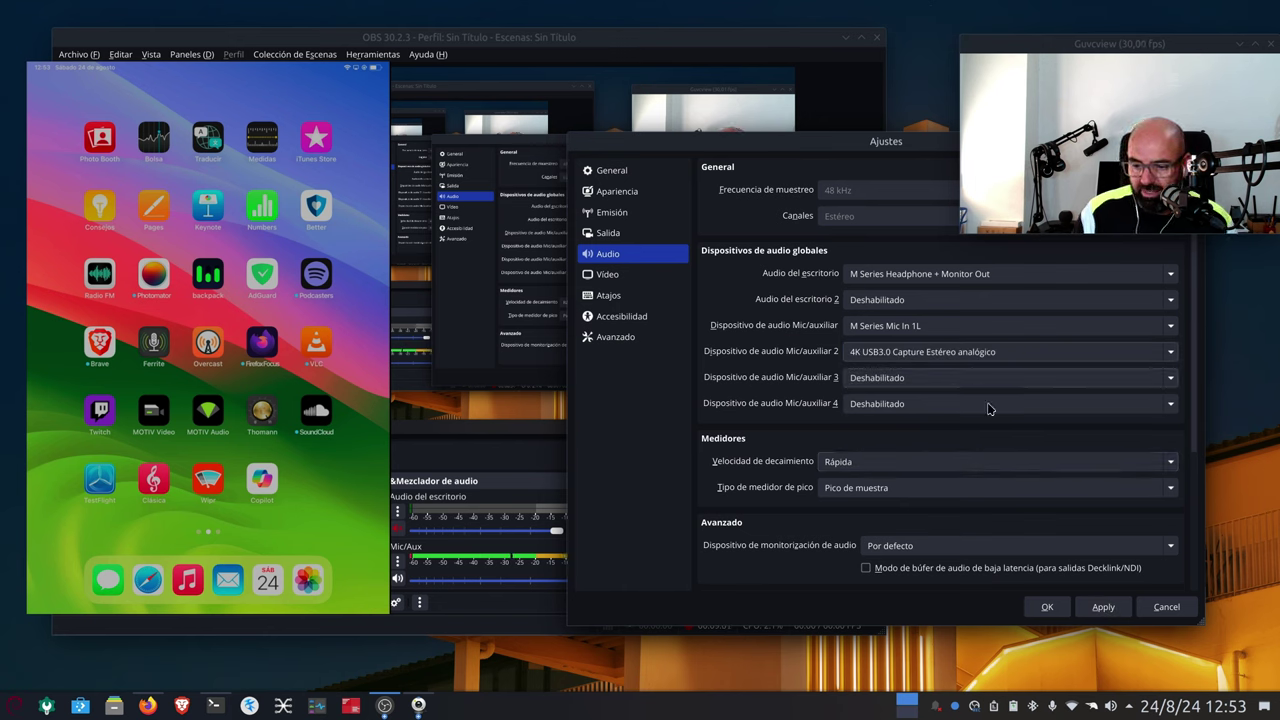
click(1102, 607)
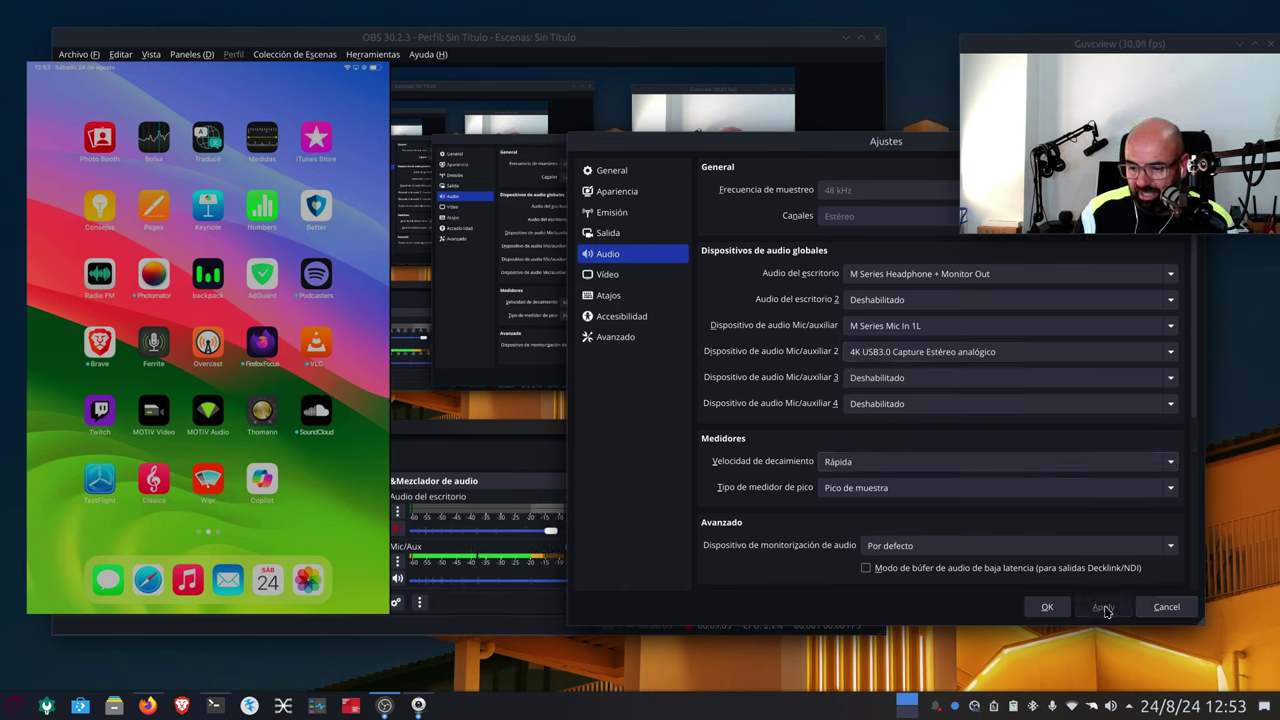
click(1043, 607)
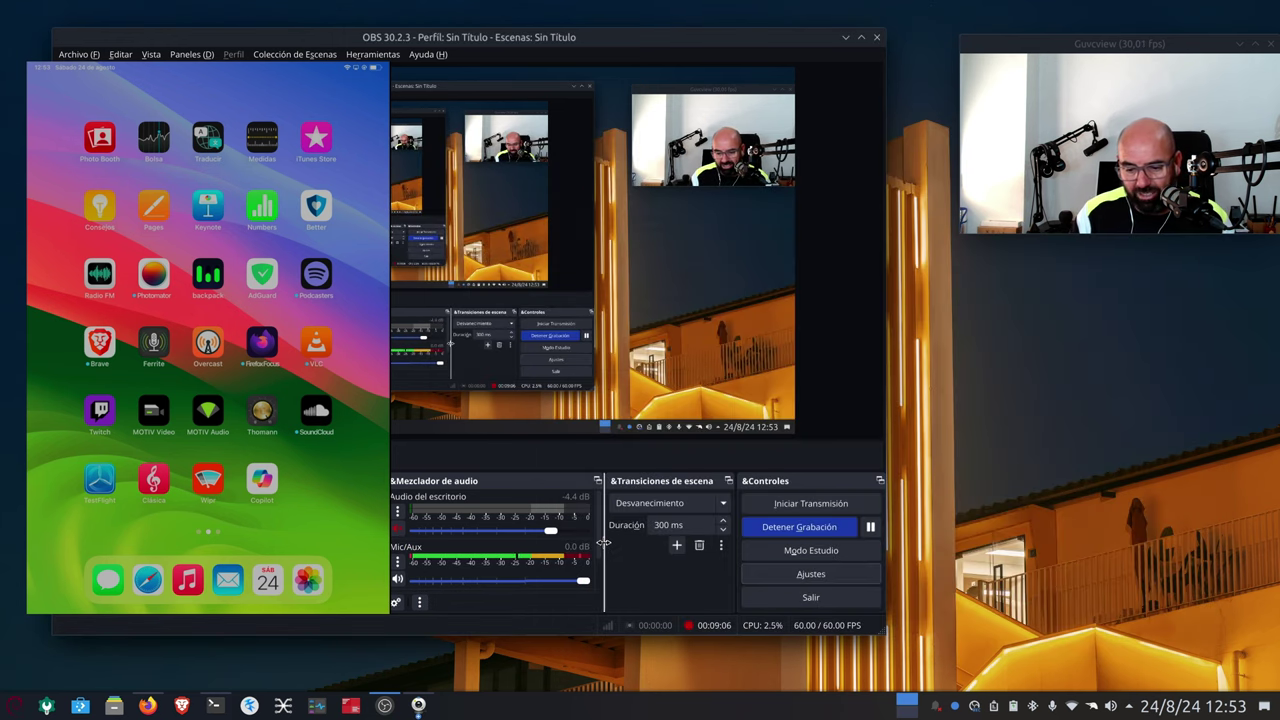
scroll(576, 587, down, 2)
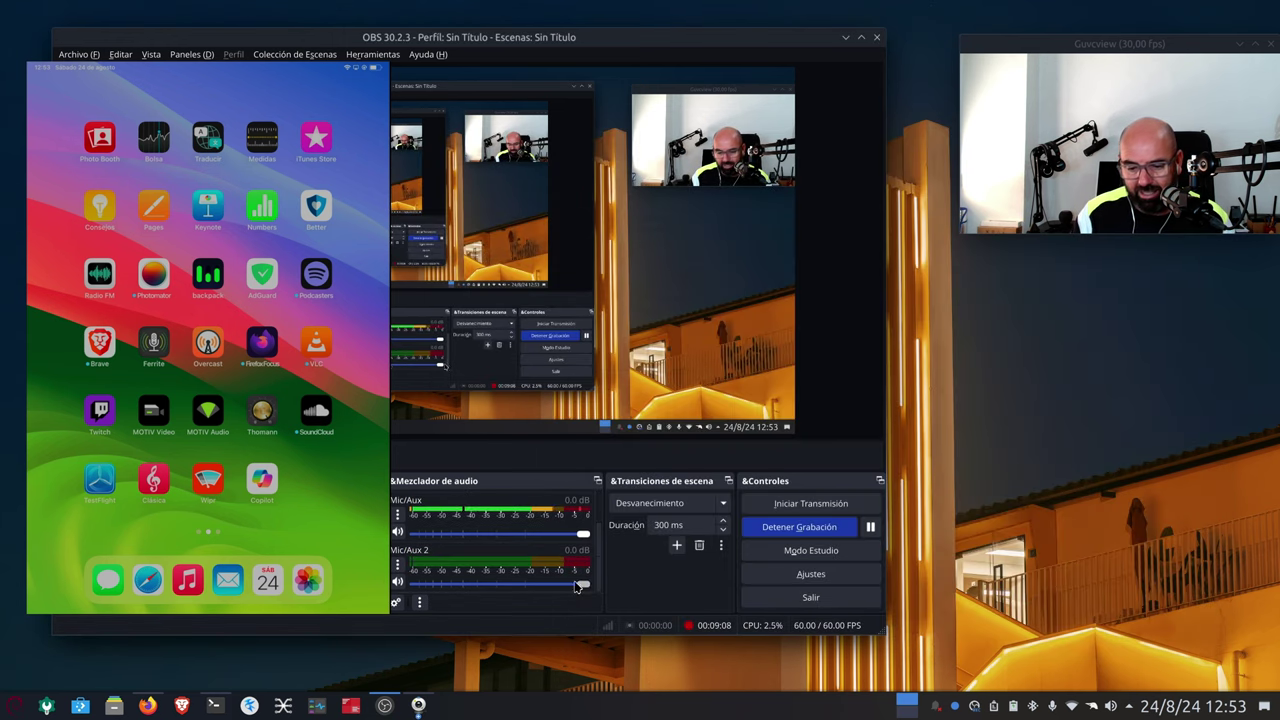
scroll(600, 548, up, 2)
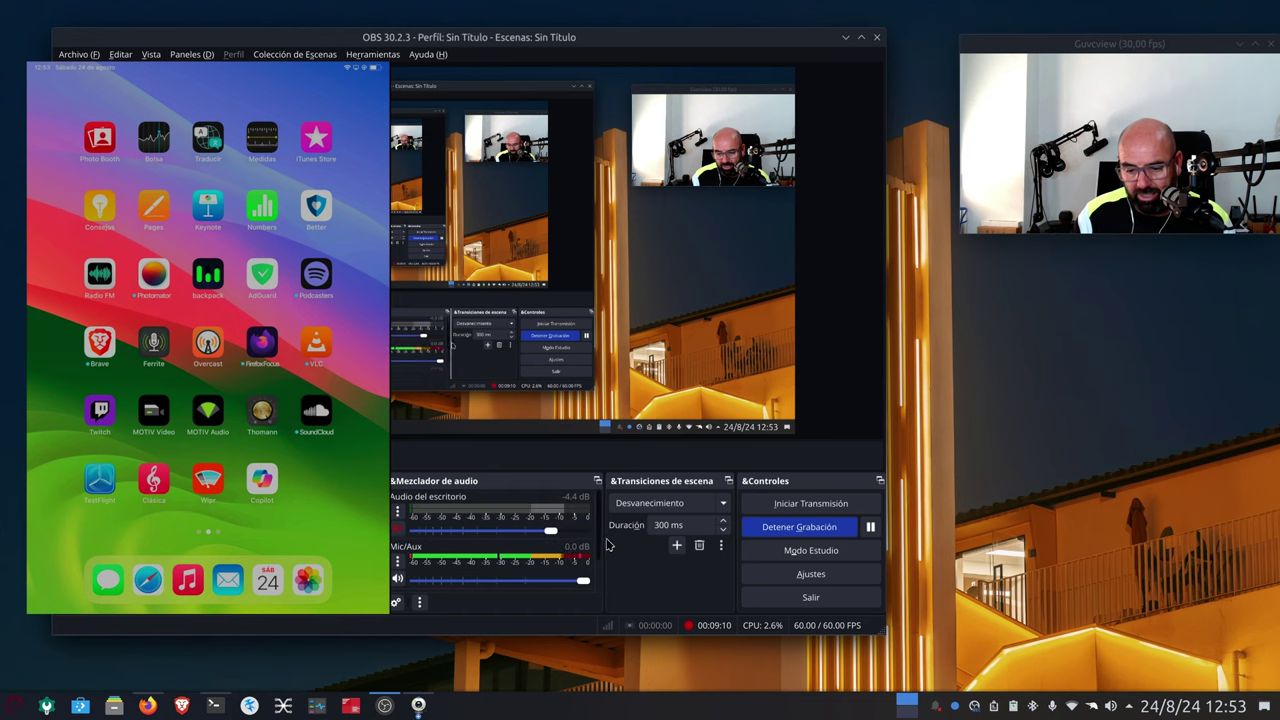
click(400, 512)
click(480, 655)
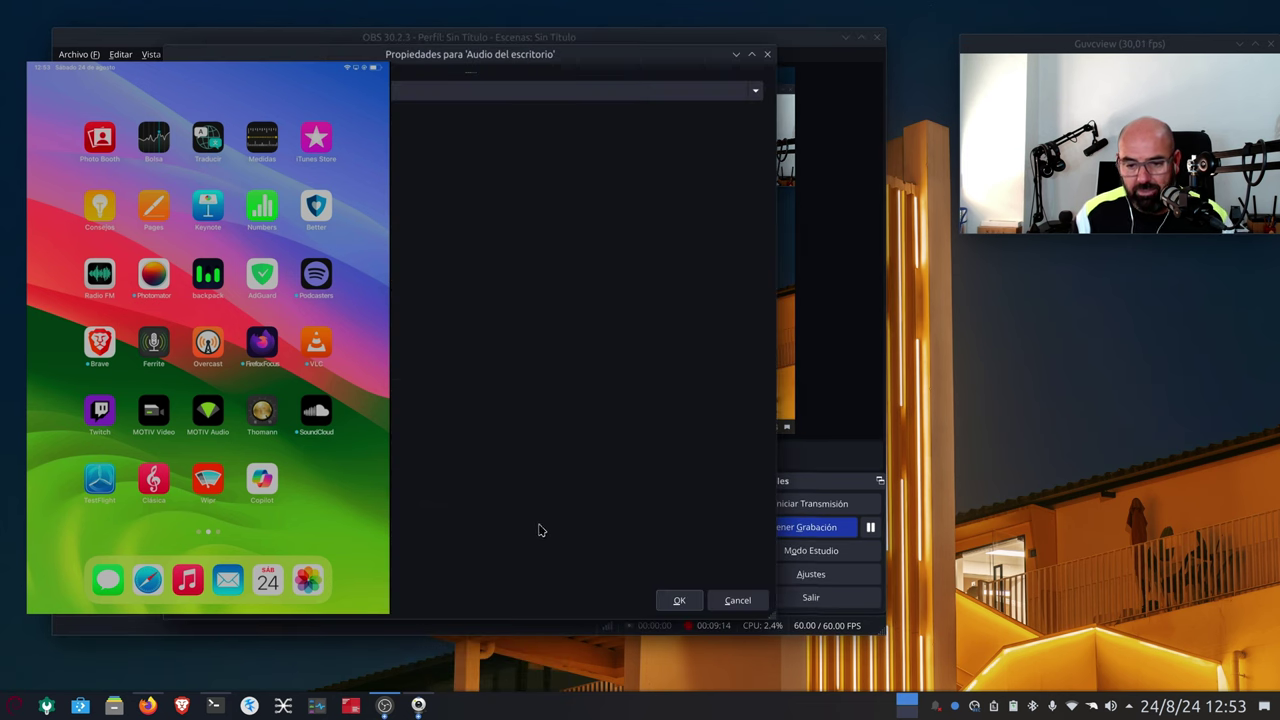
click(743, 599)
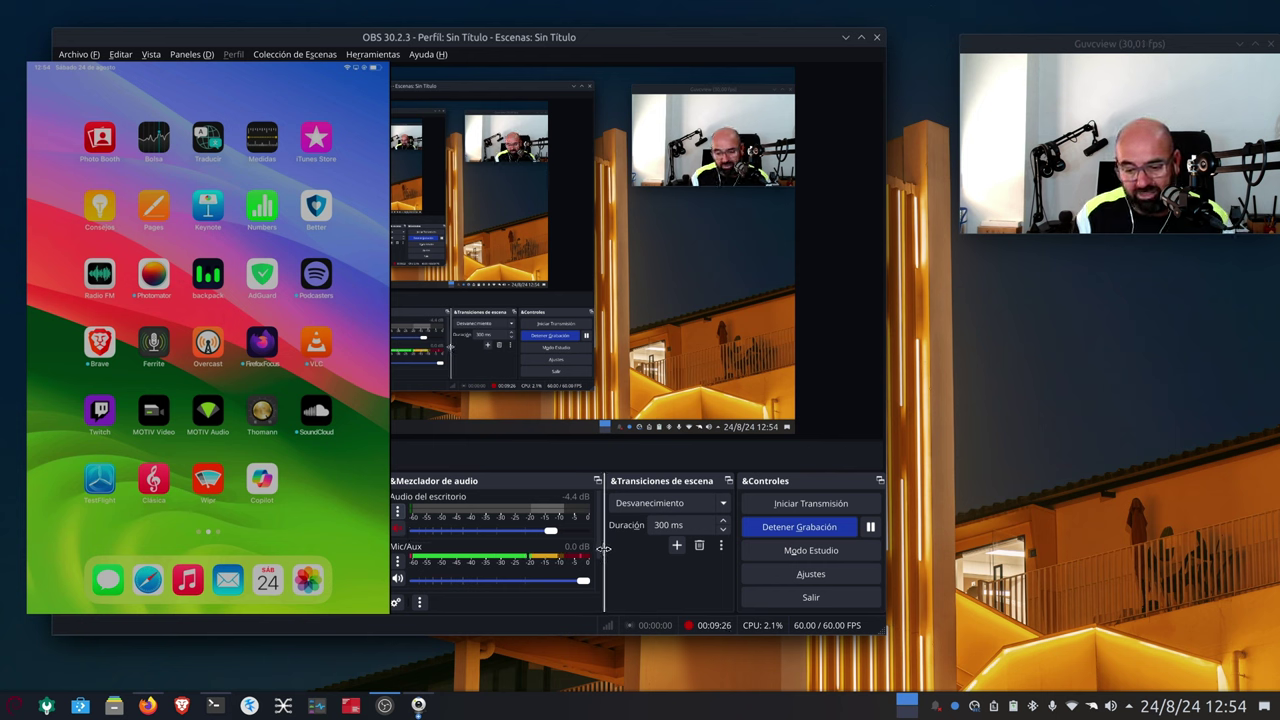
Shrink the 4k capture source, place it directly below the webcam window in the scene, and lock it.
scroll(597, 590, down, 2)
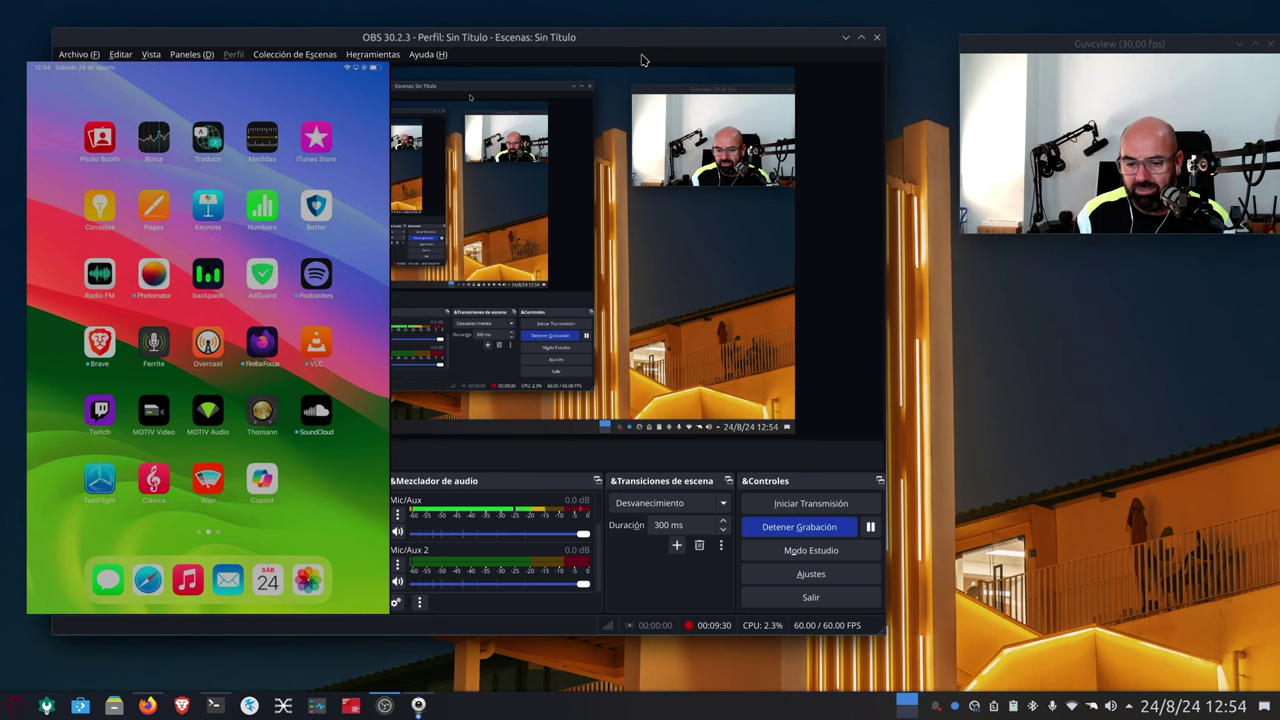
drag(611, 47, 496, 58)
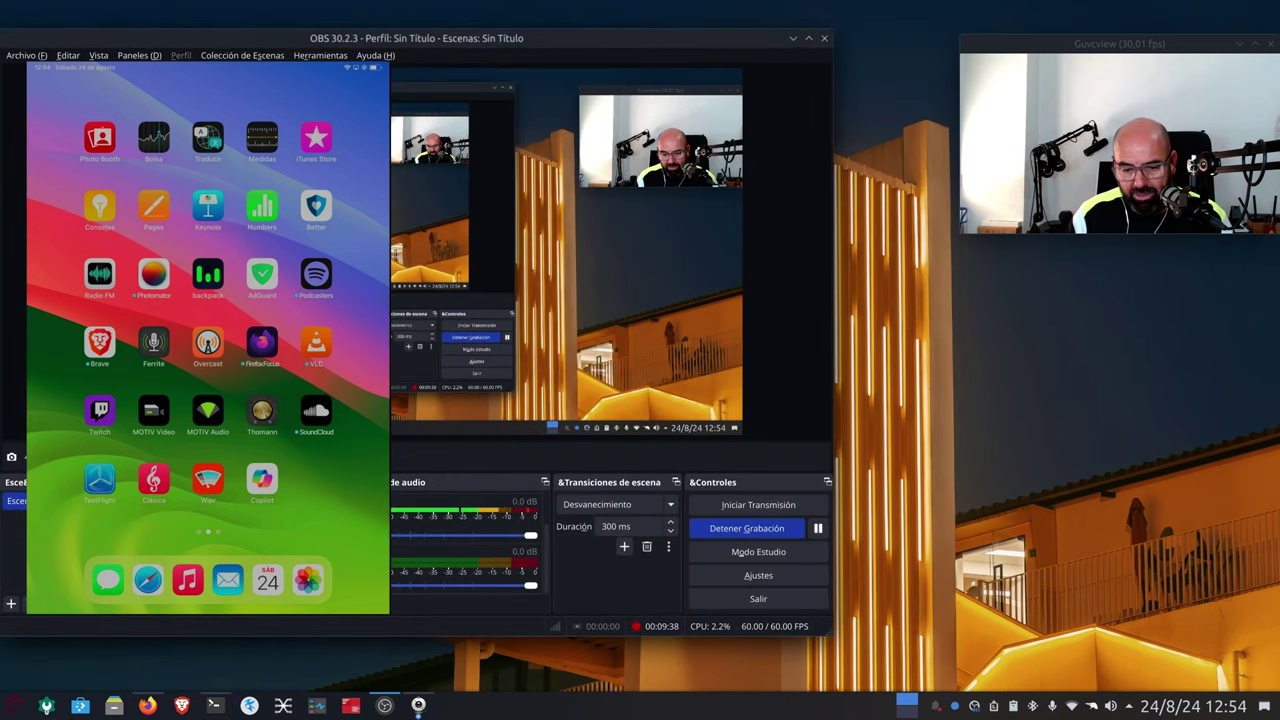
drag(215, 220, 584, 264)
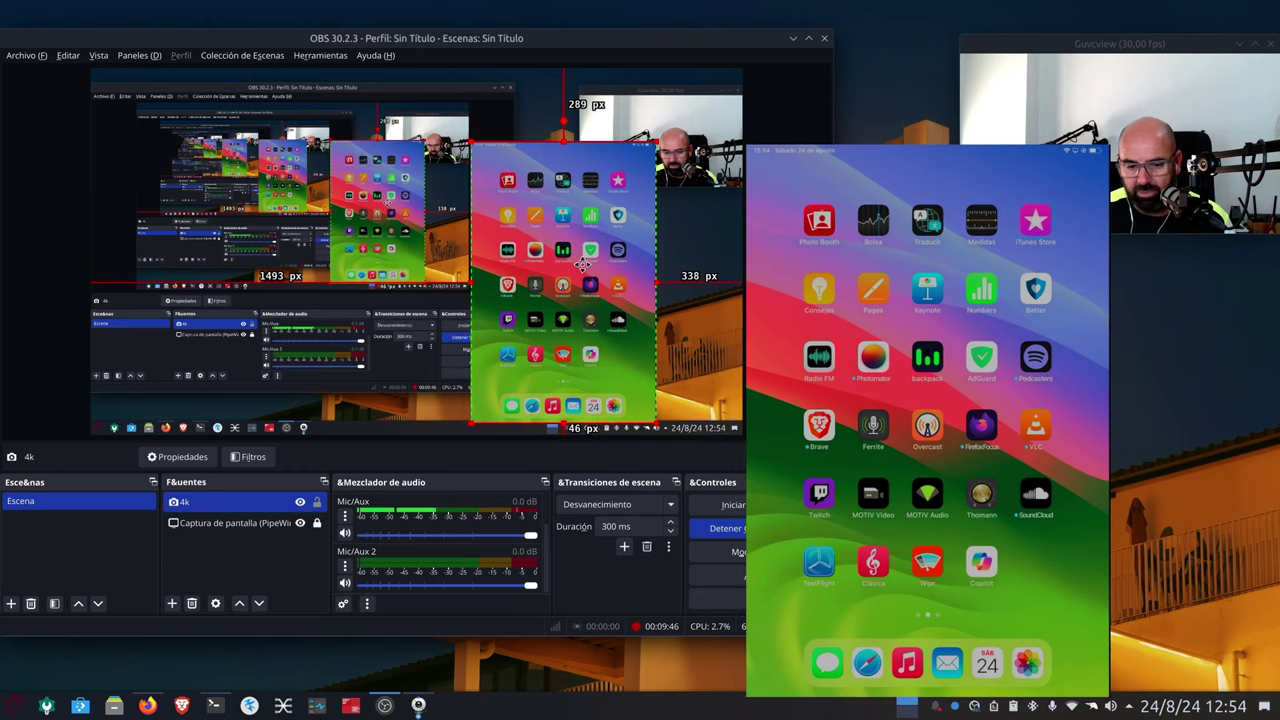
drag(657, 432, 625, 377)
drag(557, 289, 626, 313)
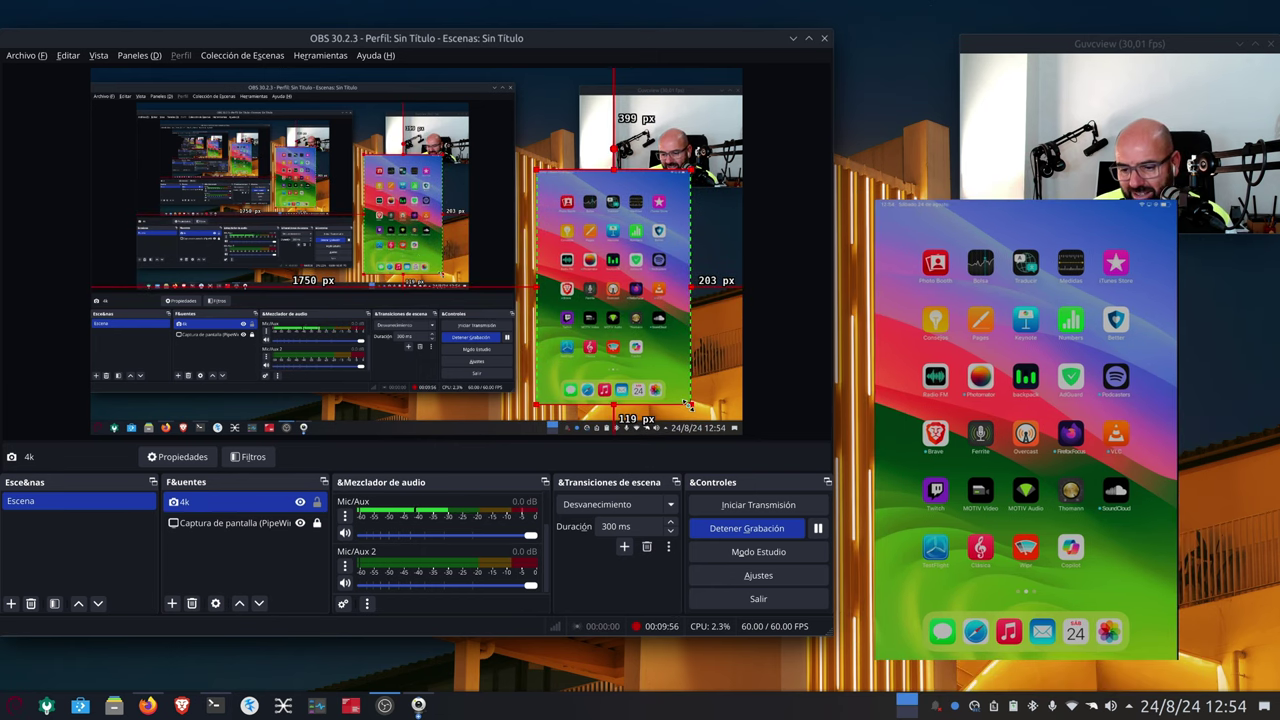
drag(688, 404, 655, 374)
drag(606, 312, 641, 340)
click(316, 501)
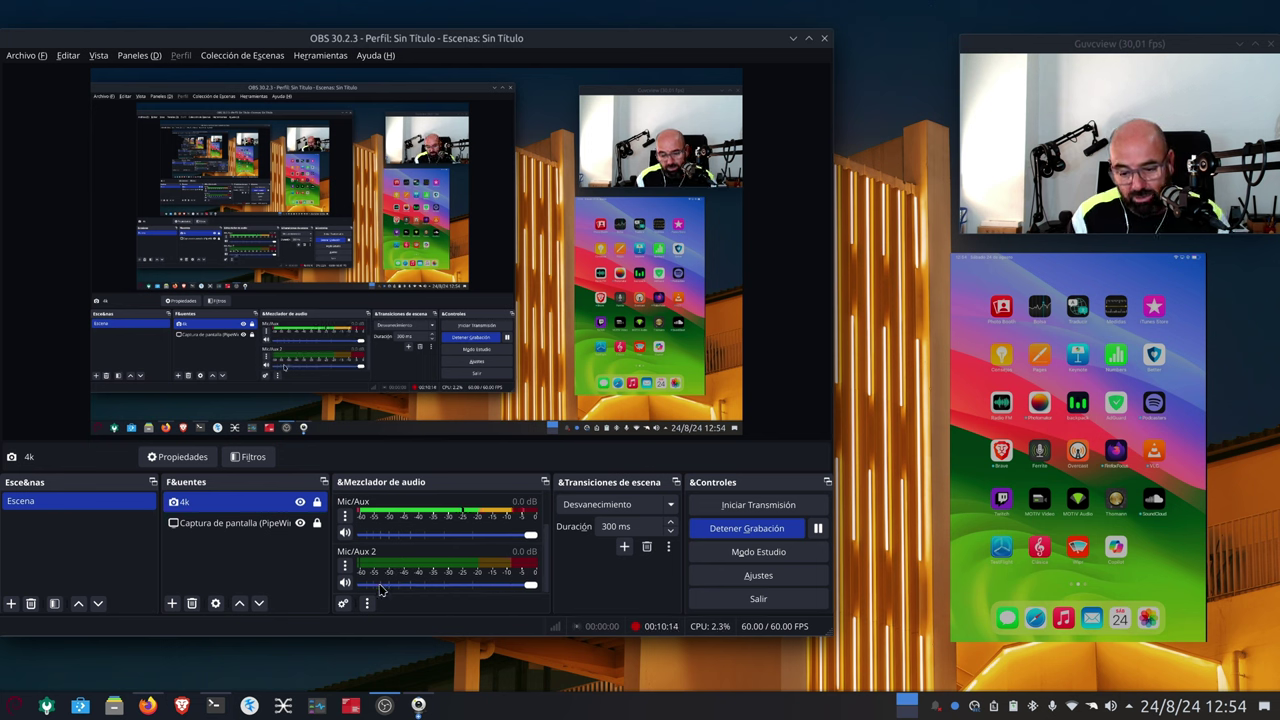
Set audio monitoring for Mic/Aux 2 to Monitorización y salida in the advanced audio properties.
click(346, 565)
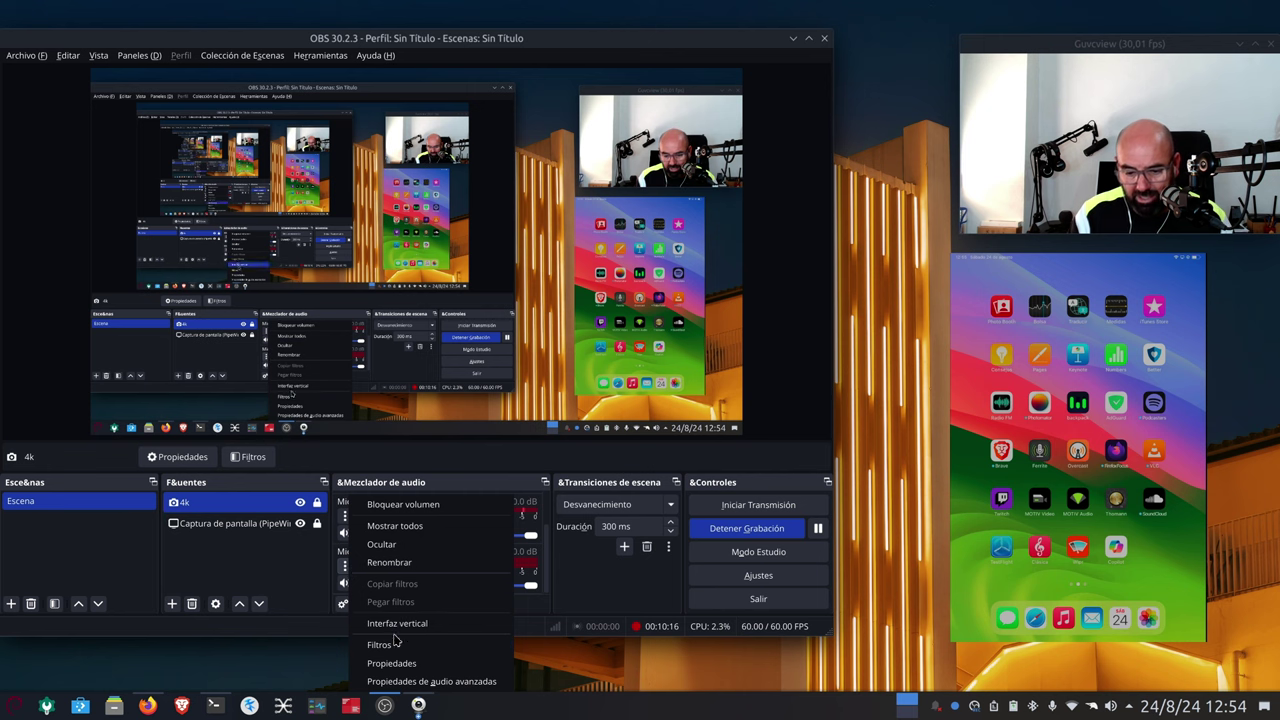
click(410, 681)
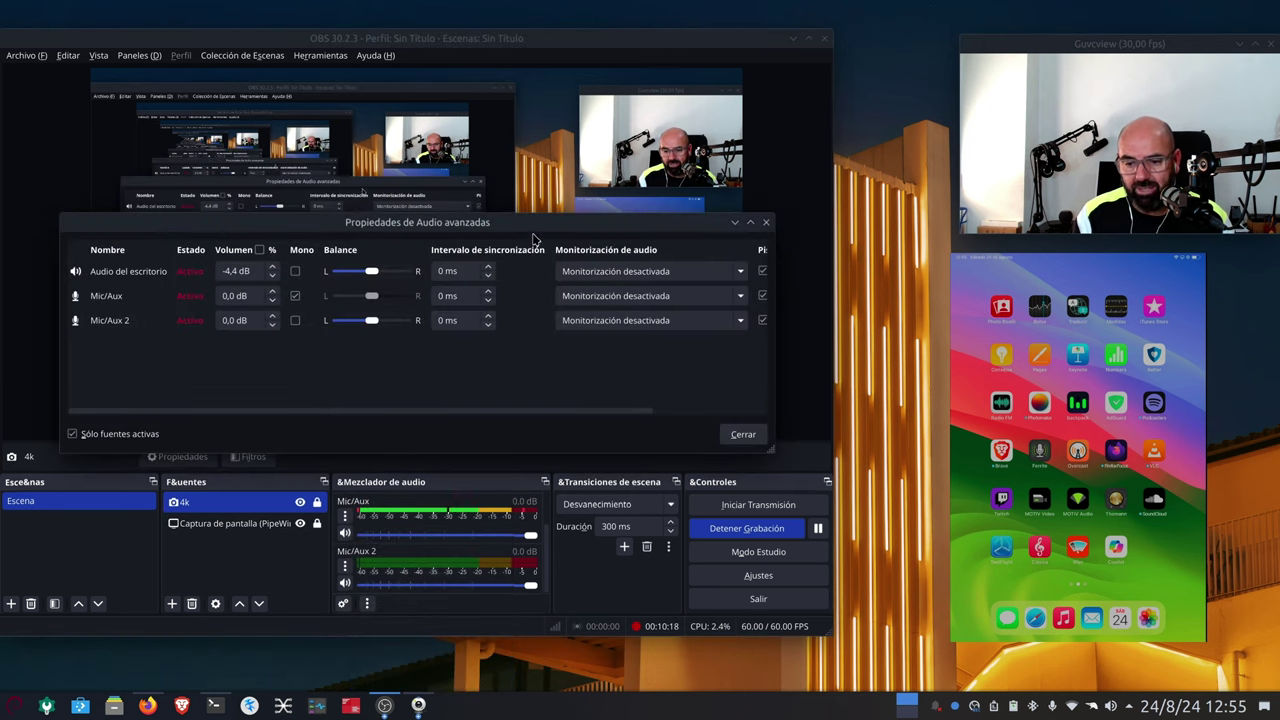
drag(529, 224, 544, 368)
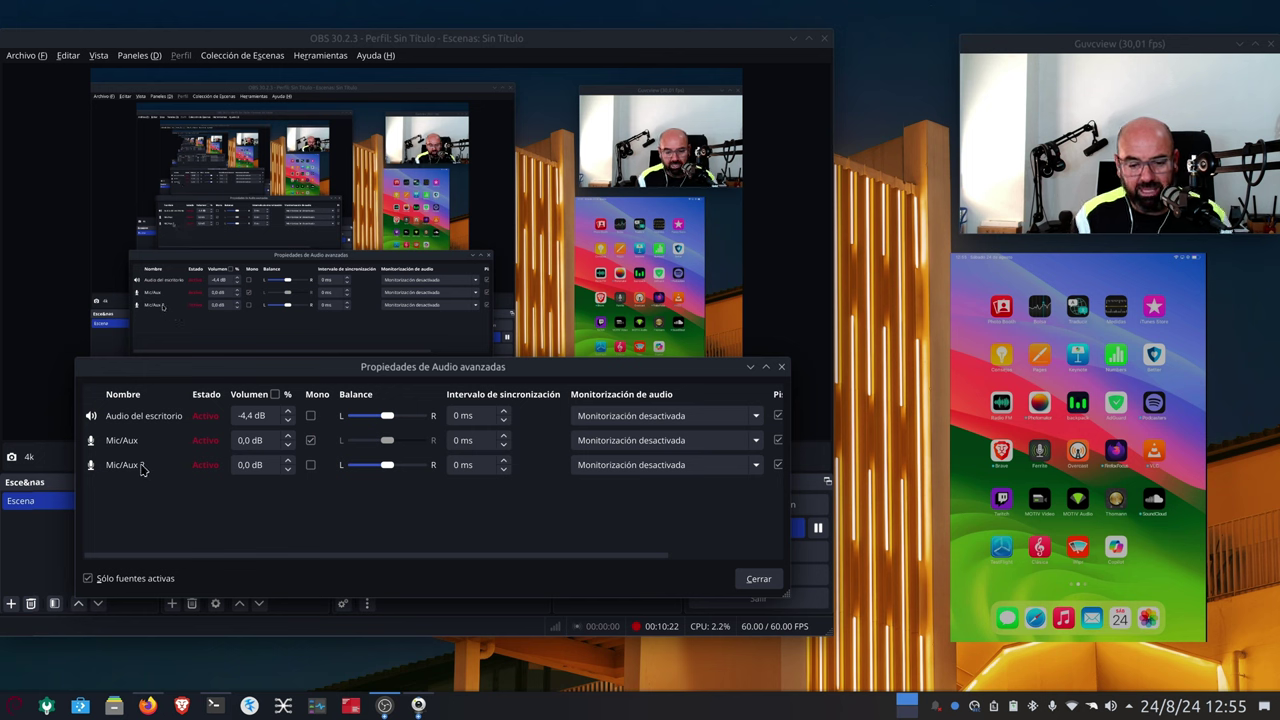
click(605, 467)
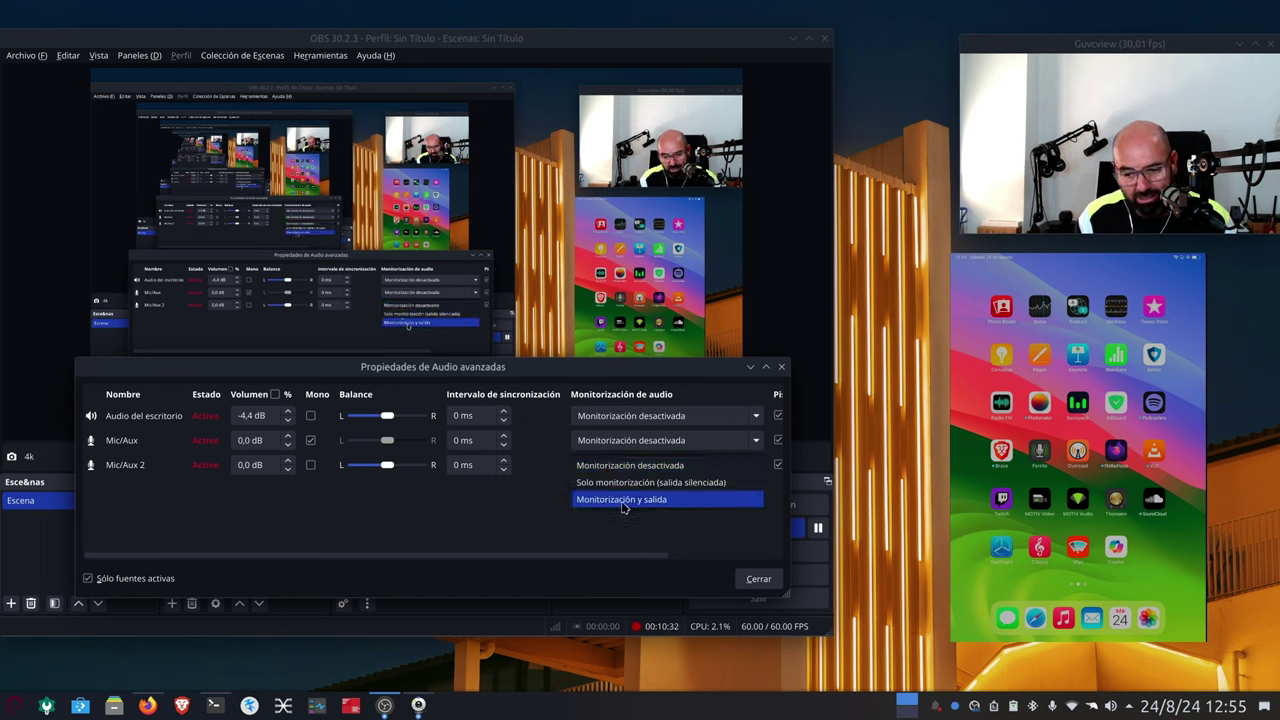
click(627, 503)
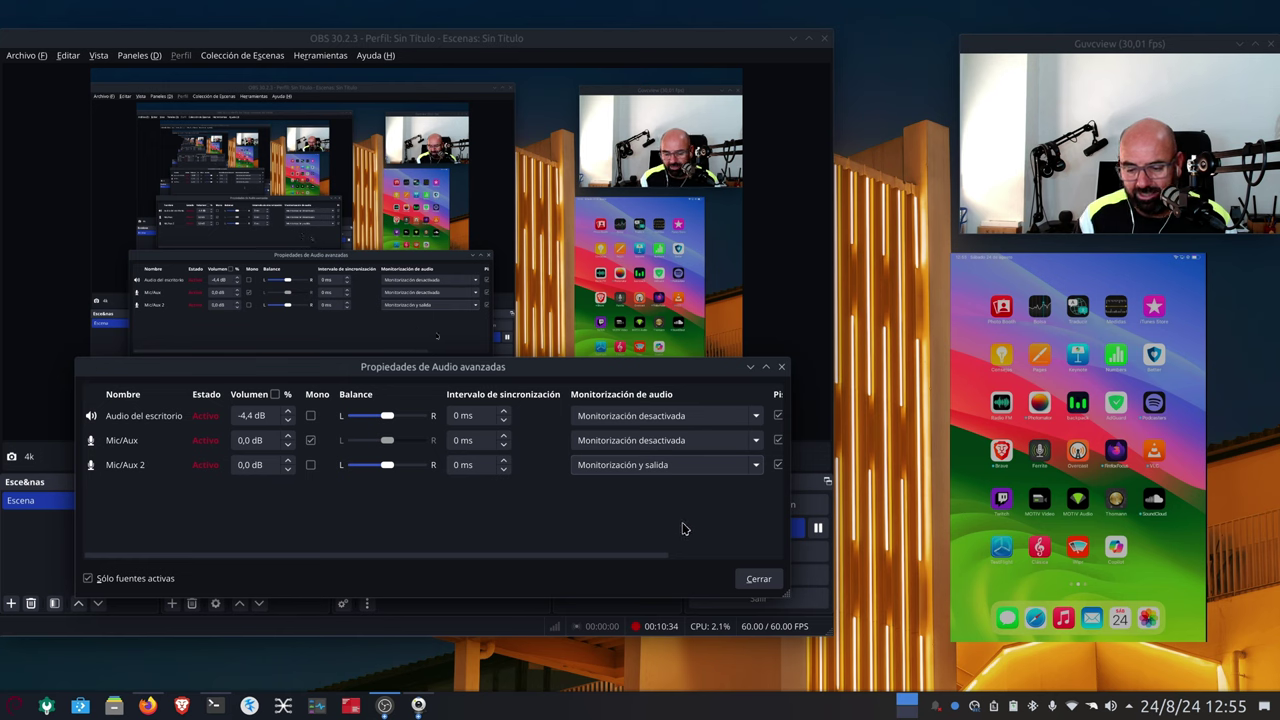
click(758, 578)
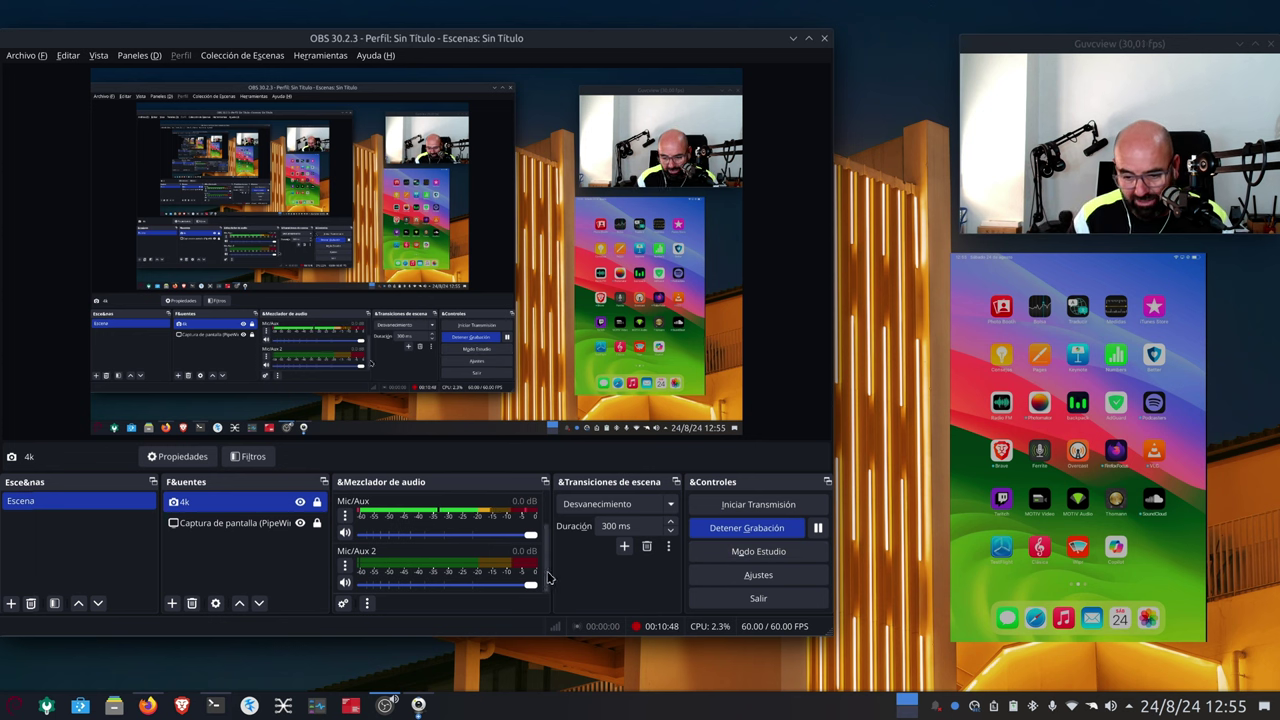
scroll(548, 530, up, 1)
scroll(548, 530, down, 1)
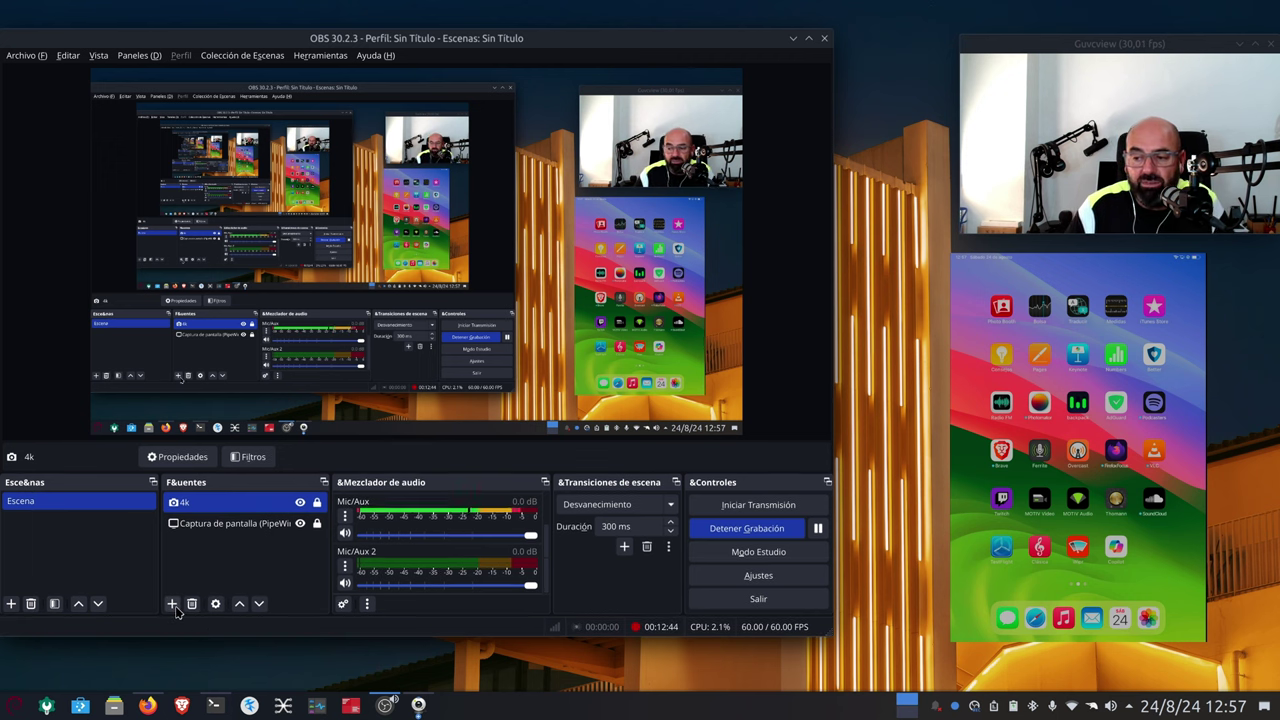
Review the global audio device assignments in the settings and leave without changing them.
click(748, 582)
click(185, 215)
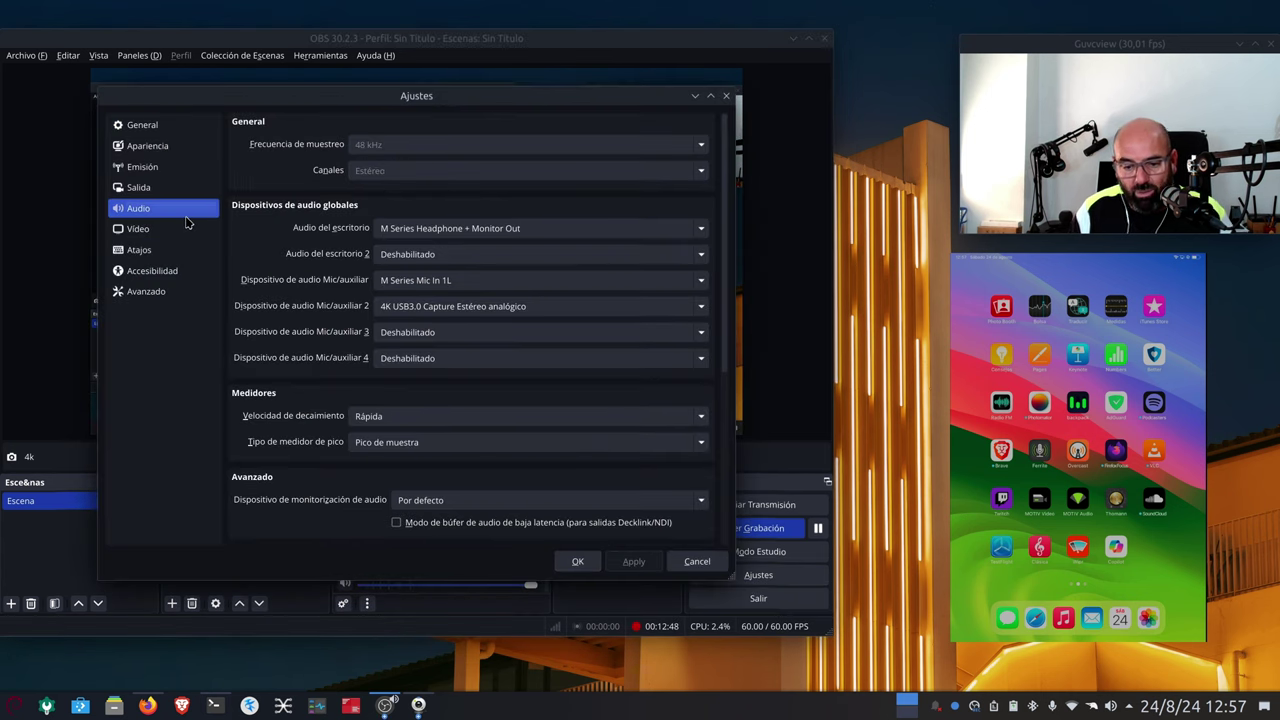
click(688, 563)
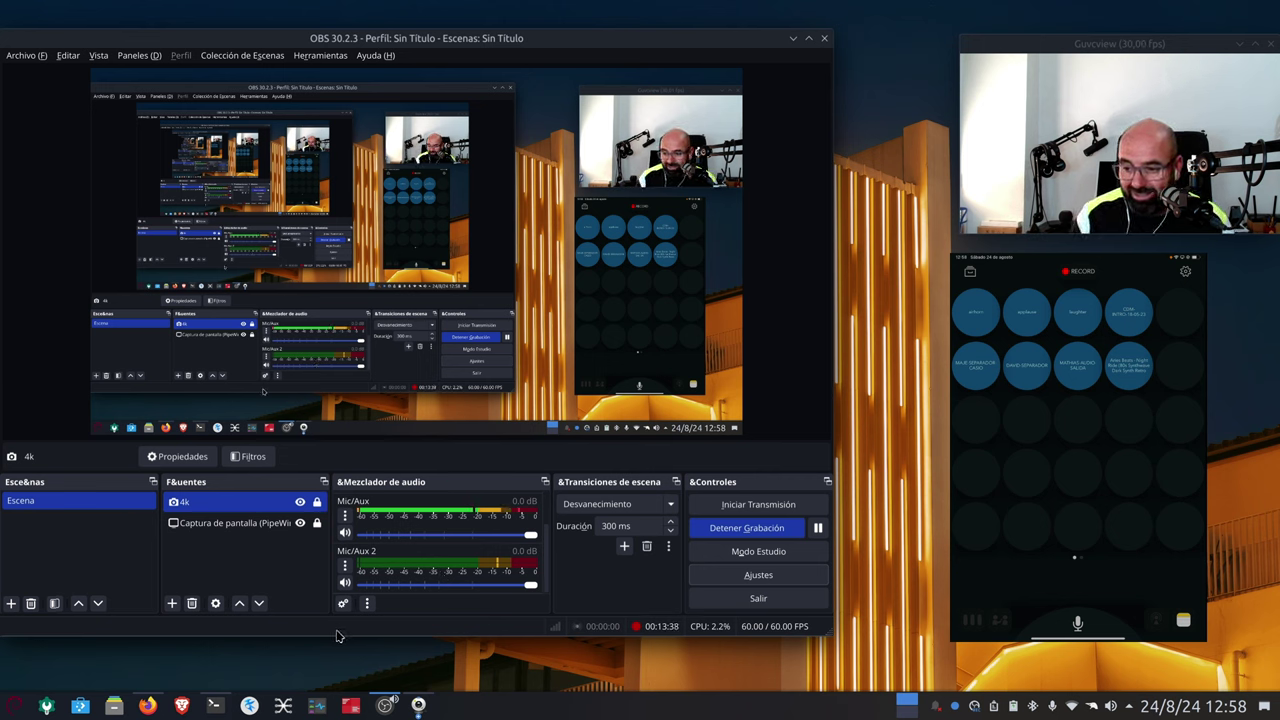
click(299, 505)
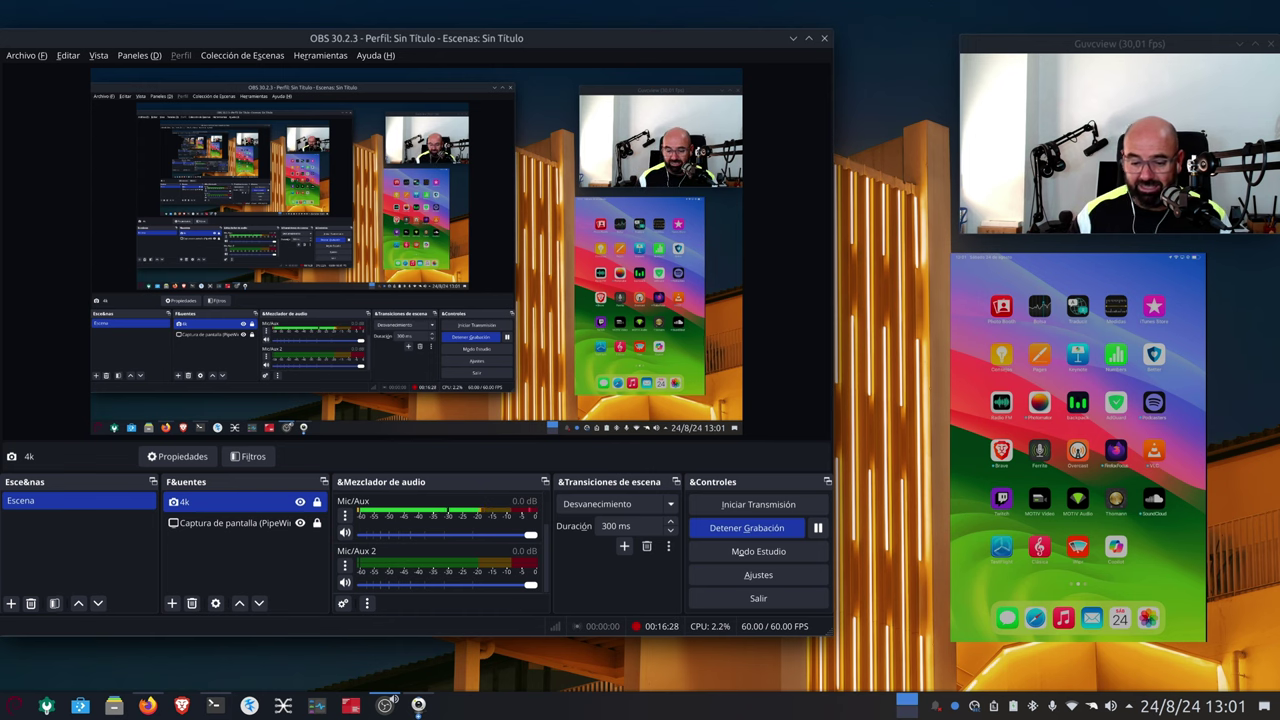
Minimize OBS, switch to the Konsole terminal and examine the fastfetch system information.
click(792, 39)
click(214, 706)
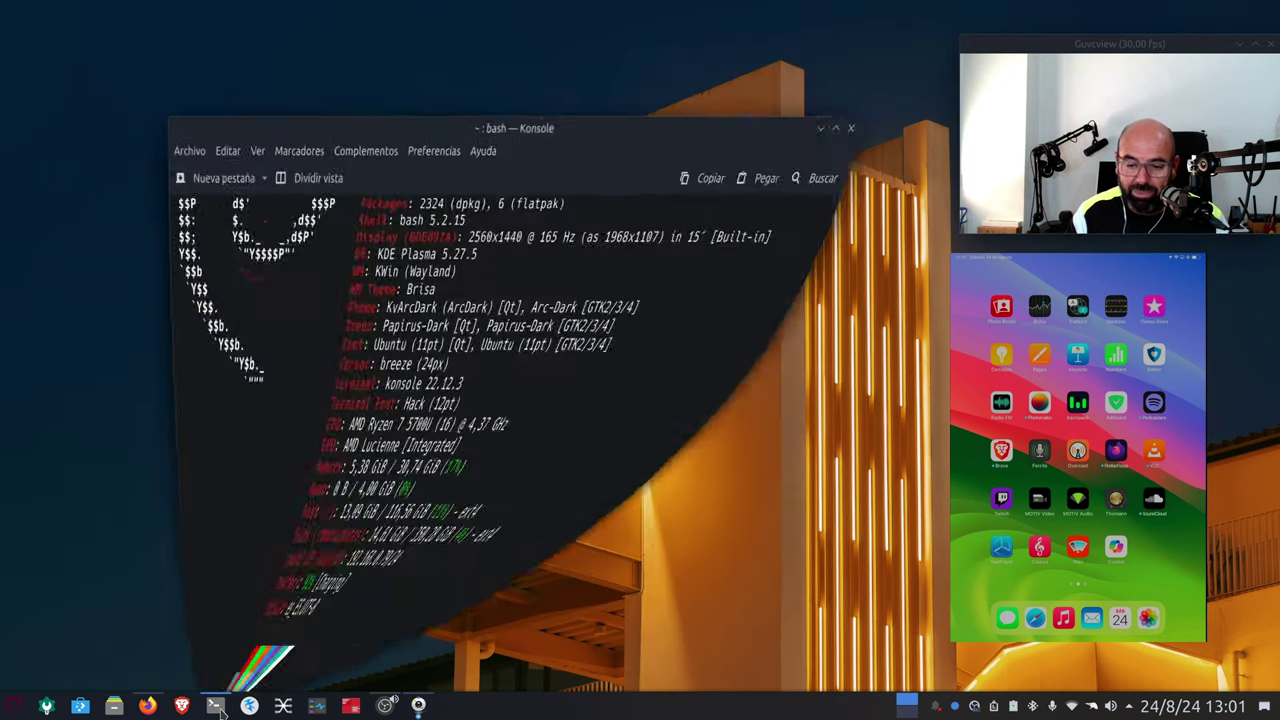
click(625, 405)
scroll(625, 405, up, 2)
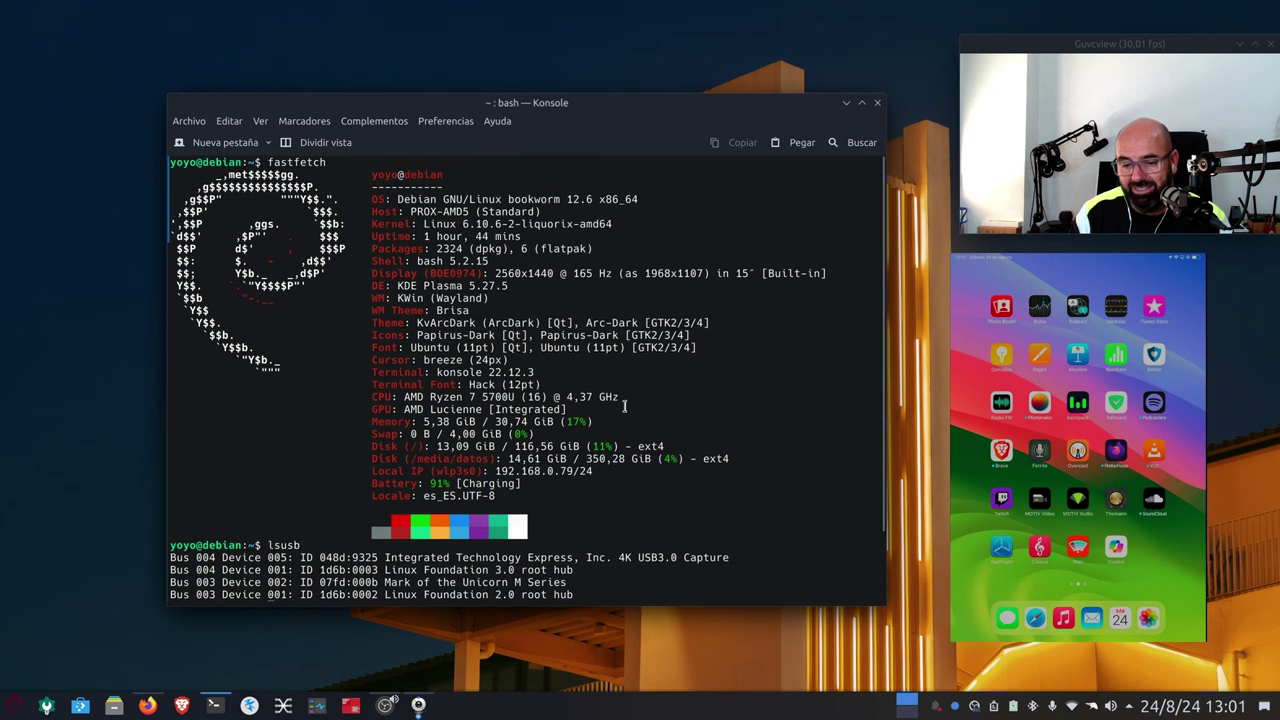